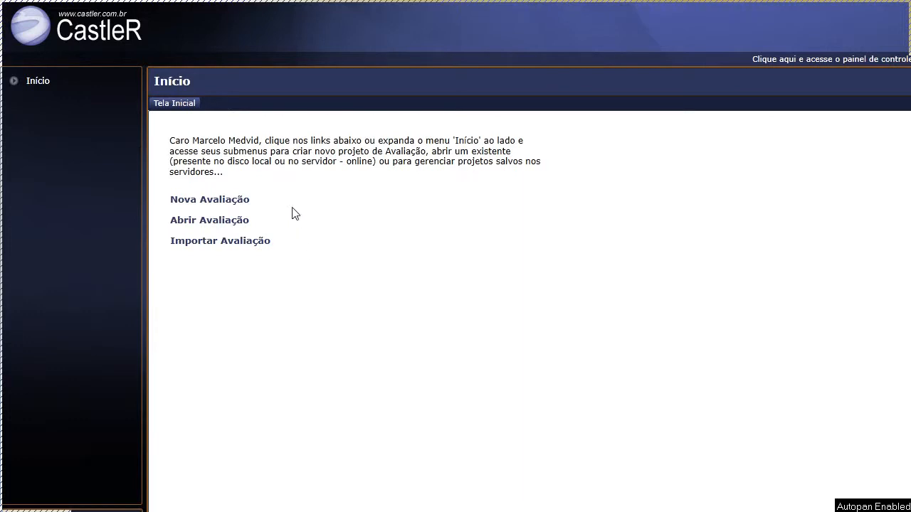
Start a new evaluation with foundation degree I and identify the project as "Modelo de regressão de Casas na cidade de Curitiba/PR"
{"action": "left_click", "coordinate": [240, 202]}
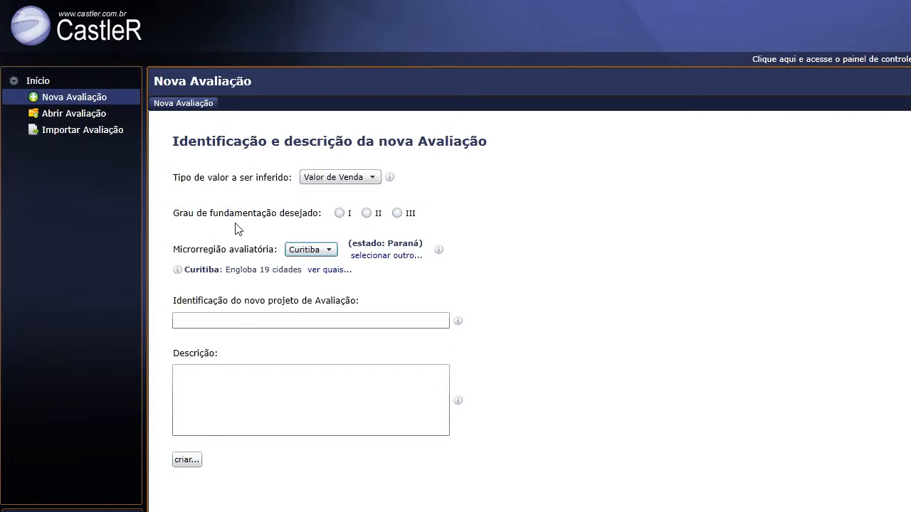
{"action": "left_click", "coordinate": [339, 213]}
{"action": "left_click", "coordinate": [244, 321]}
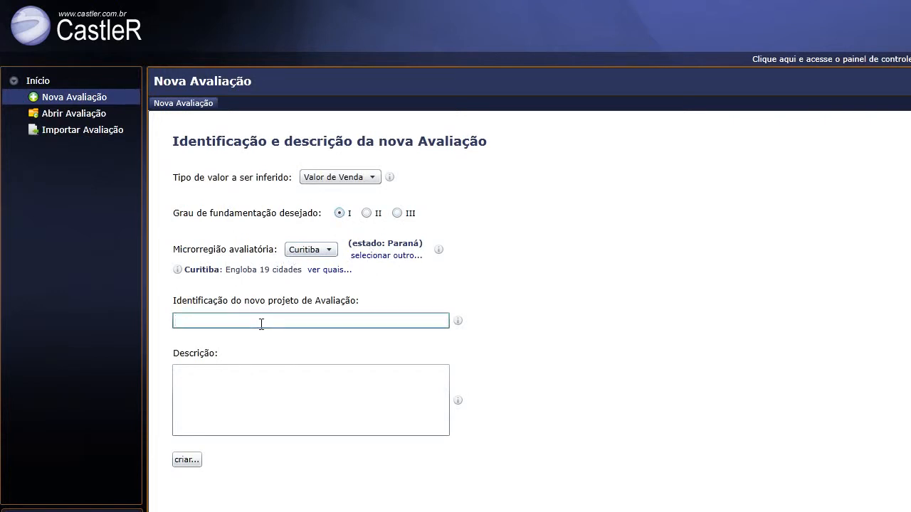
{"action": "type", "text": "Modelo de regressão de Casas na cidade "}
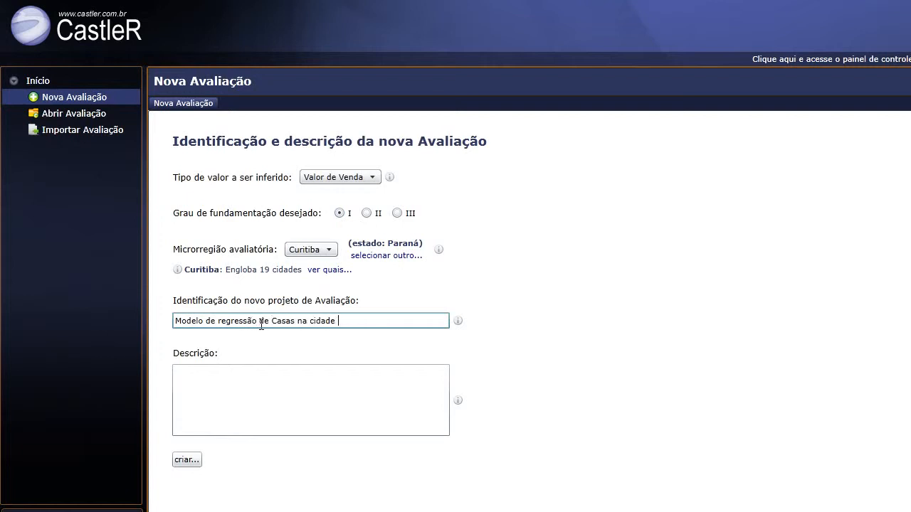
{"action": "type", "text": "de Curitiba/PR"}
Describe the project as "Modelo exemplo de configuração da variável dependente - Casas na cidade de Curitiba/PR" and create it
{"action": "left_click", "coordinate": [242, 385]}
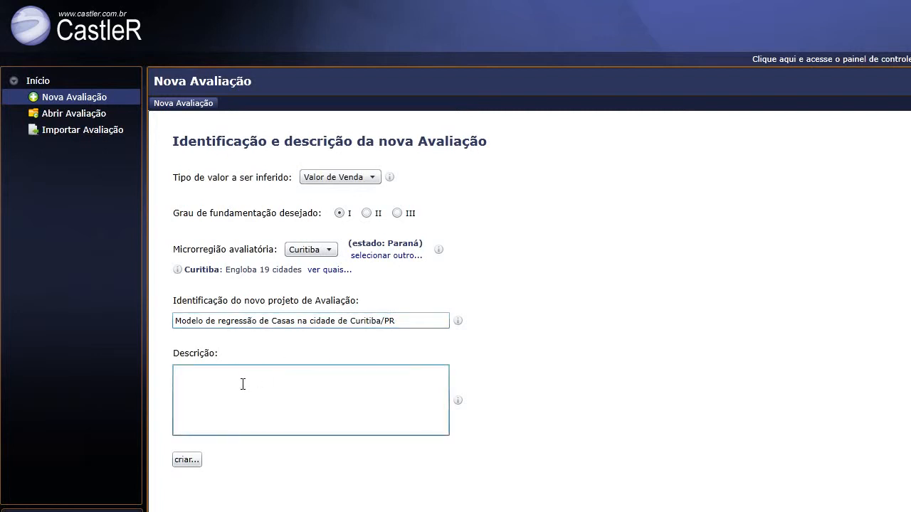
{"action": "type", "text": "Modelo exemplo de configuração da var"}
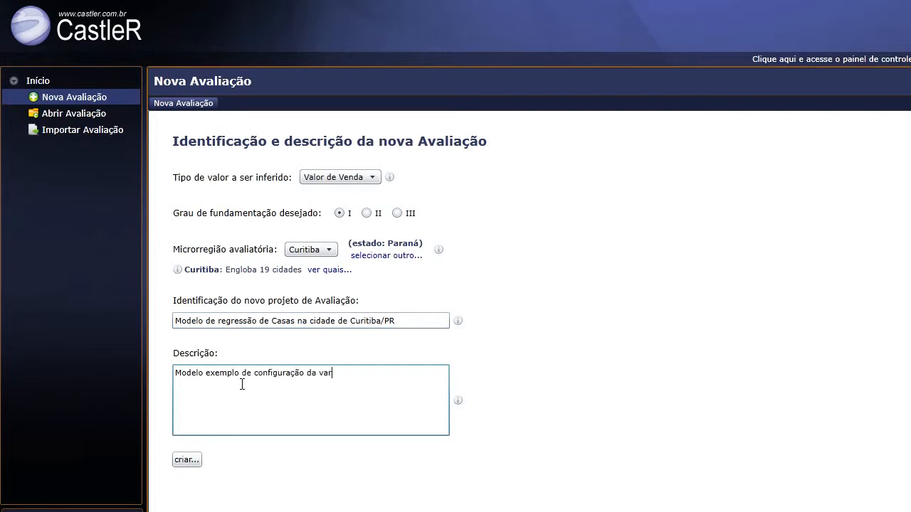
{"action": "type", "text": "iável dependente - Casasa na cidade"}
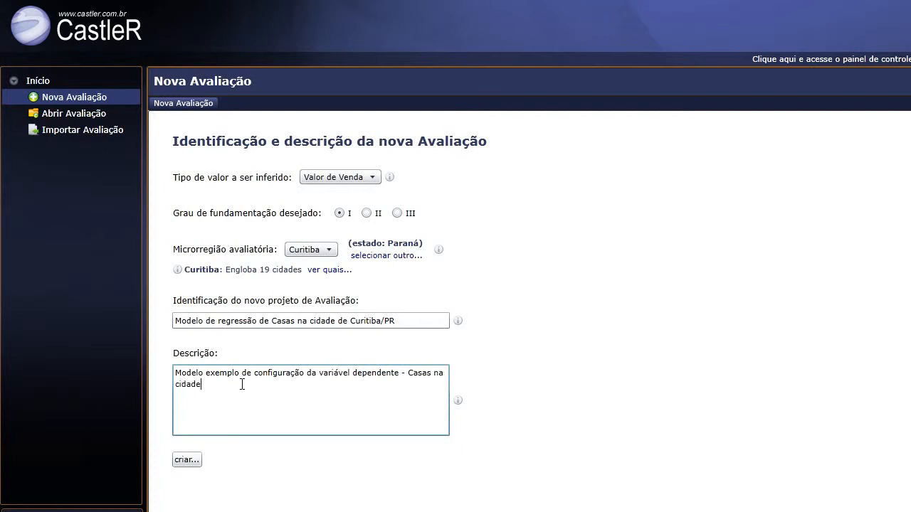
{"action": "type", "text": " de Curttiba"}
{"action": "scroll", "coordinate": [242, 384], "scroll_direction": "down", "scroll_amount": 1}
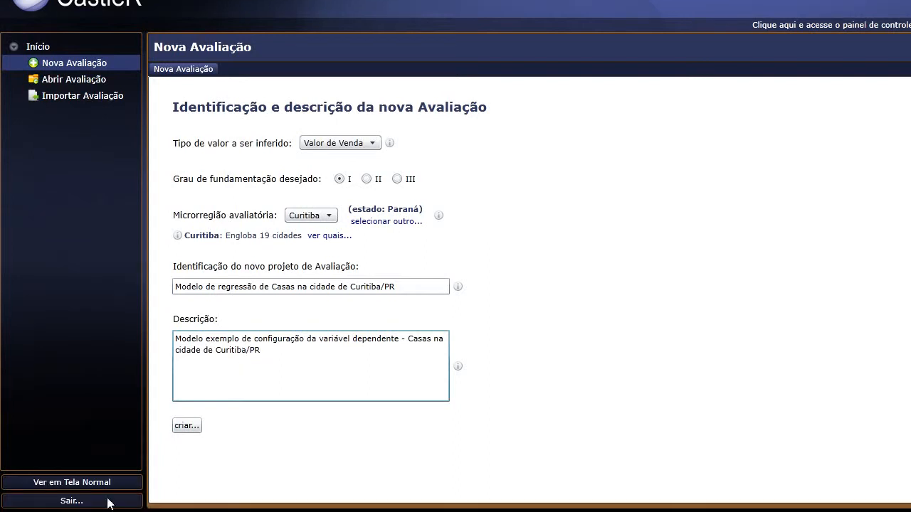
{"action": "left_click", "coordinate": [187, 427]}
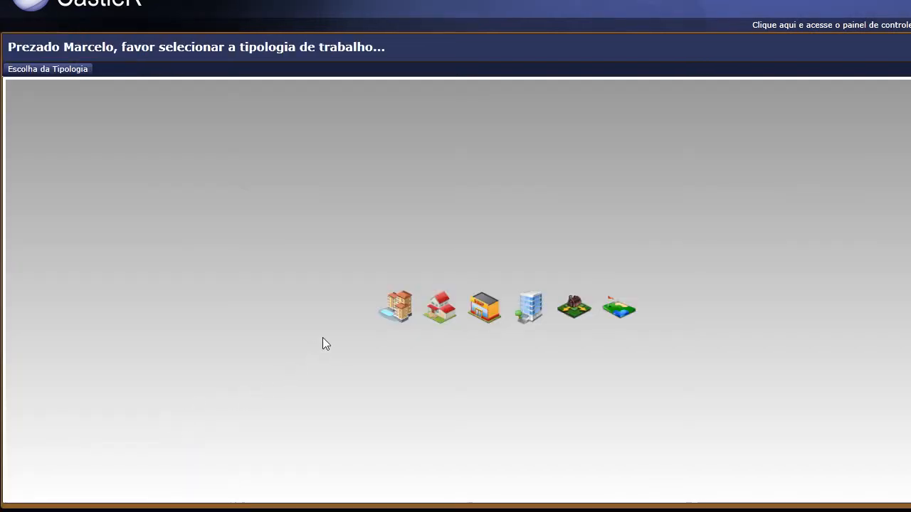
Choose the house (Casa) typology and start a conventional evaluation for the project
{"action": "left_click", "coordinate": [442, 311]}
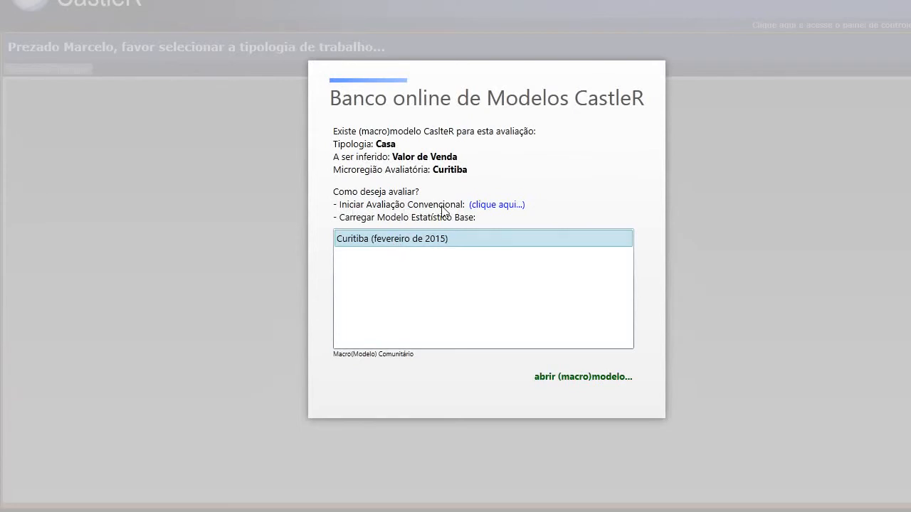
{"action": "left_click", "coordinate": [492, 206]}
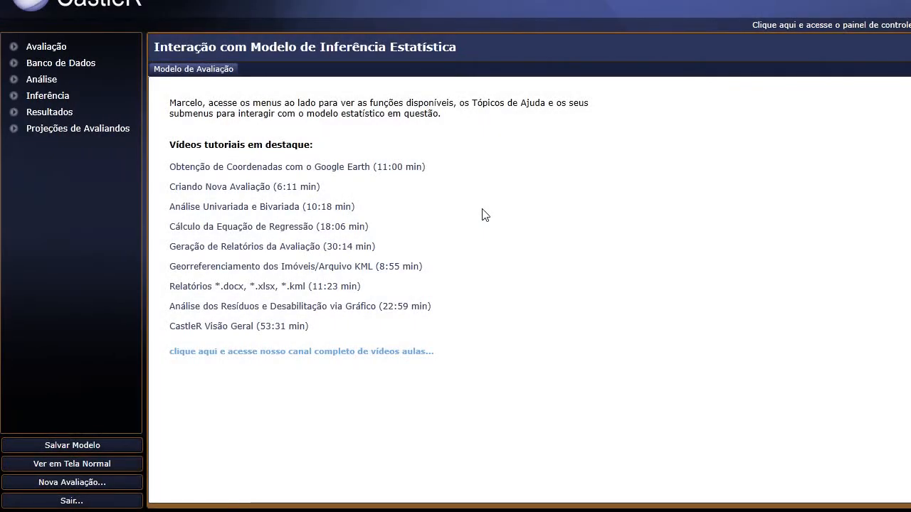
{"action": "scroll", "coordinate": [483, 201], "scroll_direction": "up", "scroll_amount": 1}
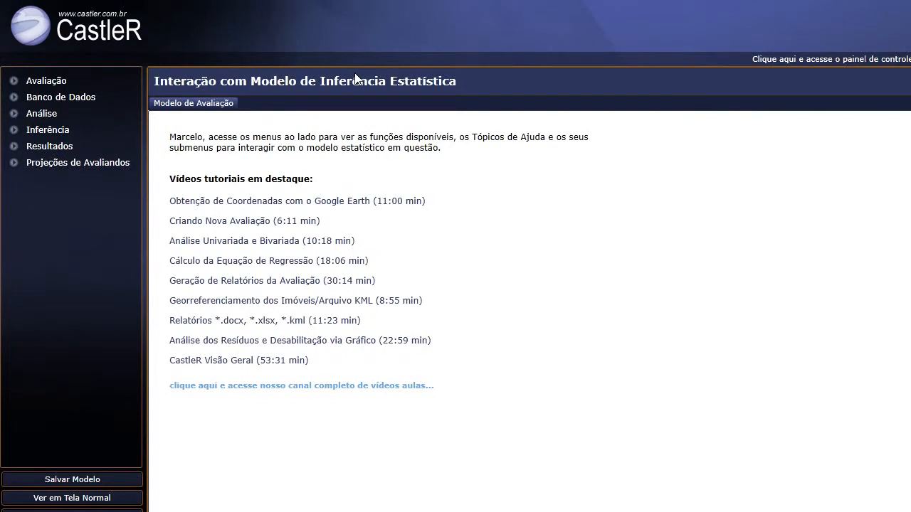
Search the house database for records in the state of Paraná, municipality of Curitiba
{"action": "left_click", "coordinate": [16, 97]}
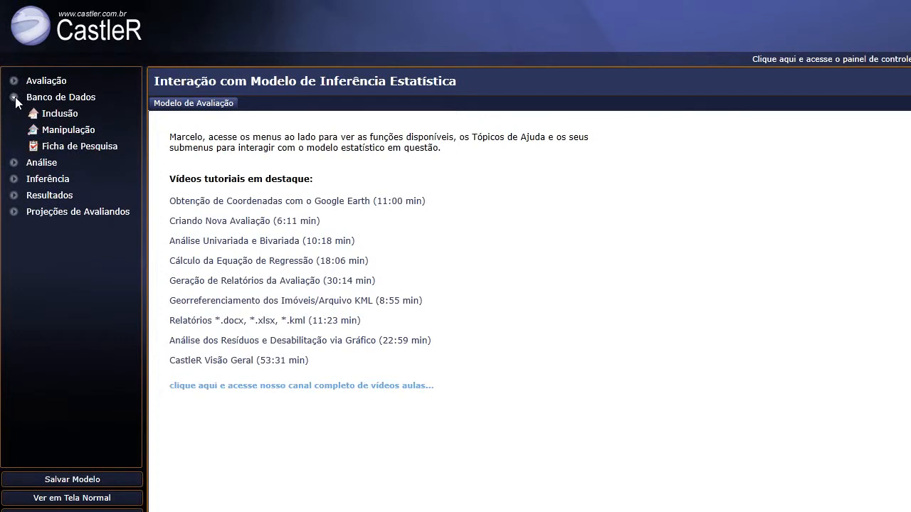
{"action": "left_click", "coordinate": [80, 131]}
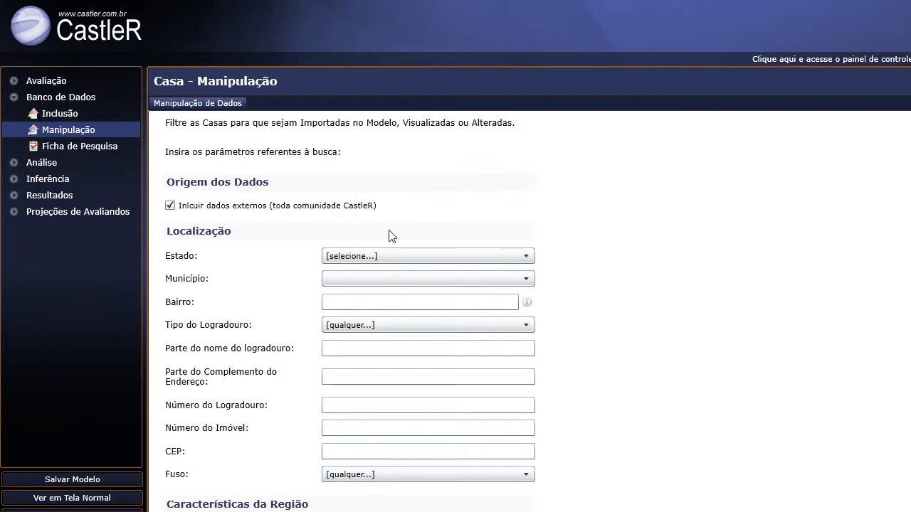
{"action": "left_click", "coordinate": [337, 259]}
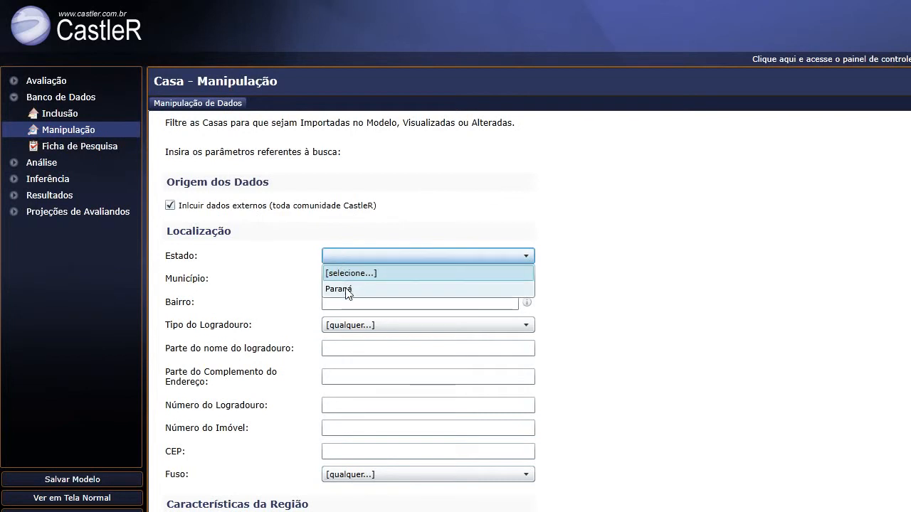
{"action": "left_click", "coordinate": [347, 289]}
{"action": "left_click", "coordinate": [343, 285]}
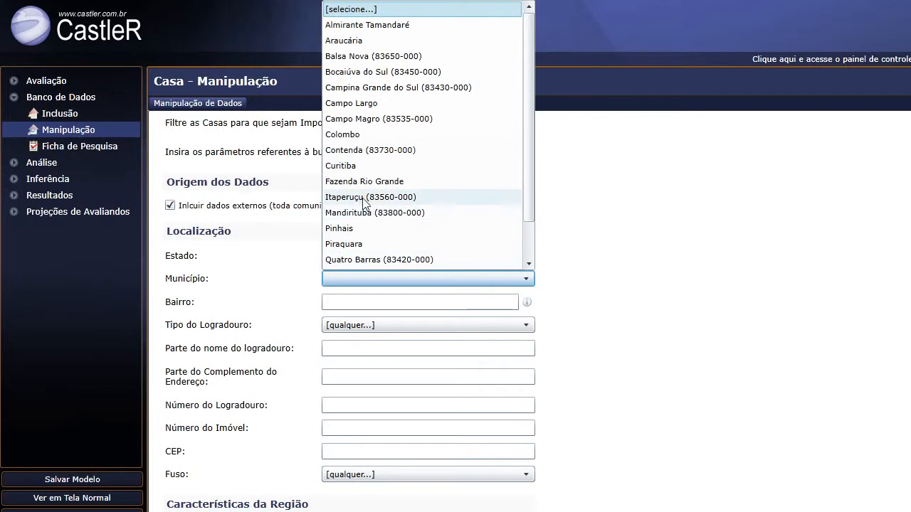
{"action": "left_click", "coordinate": [351, 167]}
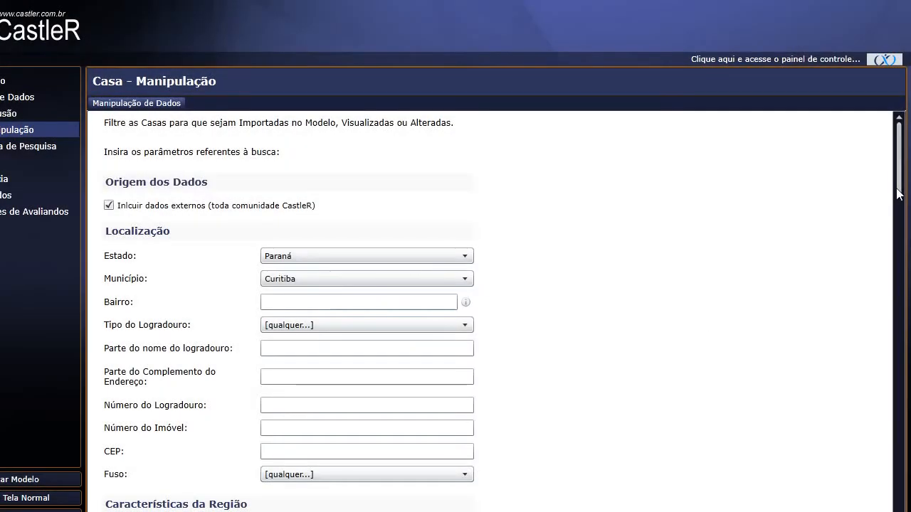
{"action": "left_click_drag", "start_coordinate": [899, 192], "coordinate": [906, 494]}
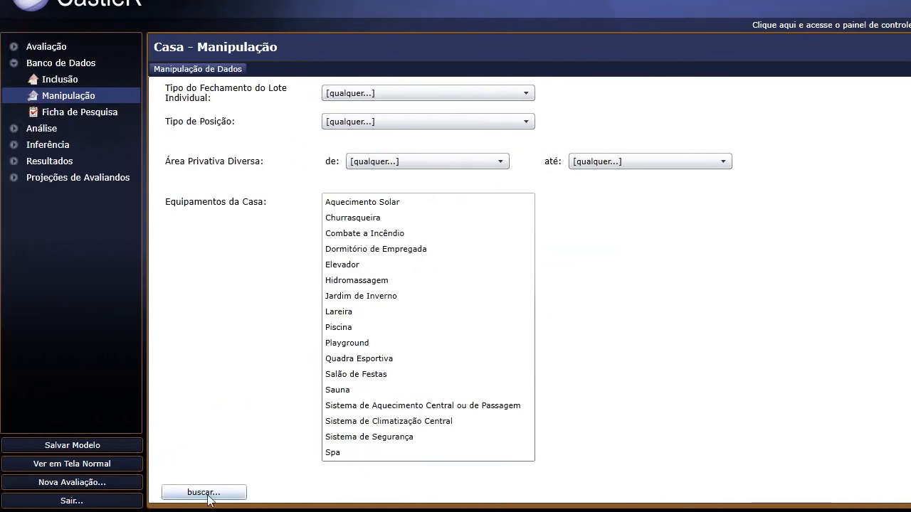
{"action": "left_click", "coordinate": [208, 494]}
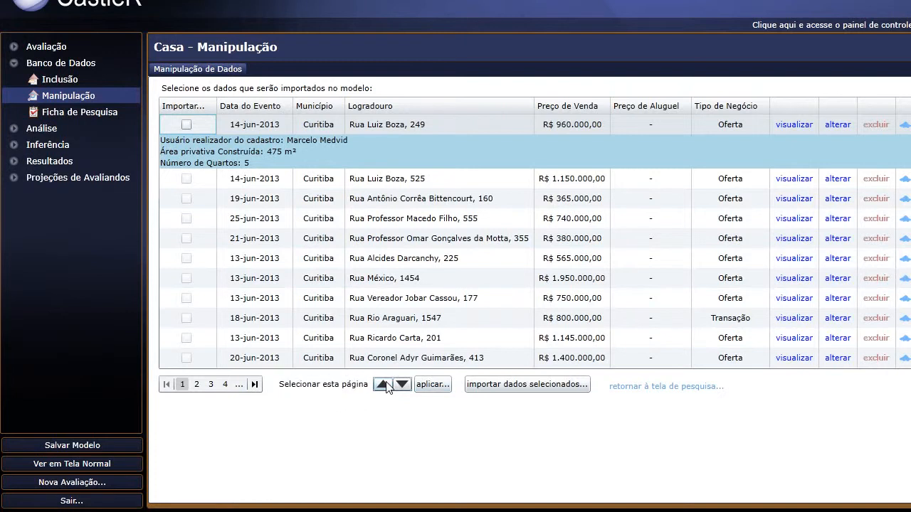
Select all the houses found by the search and import them into the model
{"action": "left_click", "coordinate": [383, 384]}
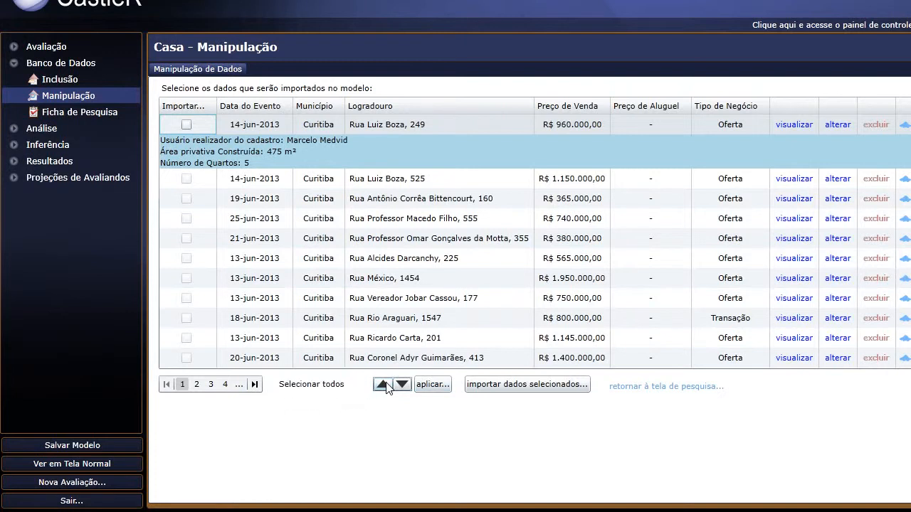
{"action": "left_click", "coordinate": [435, 388]}
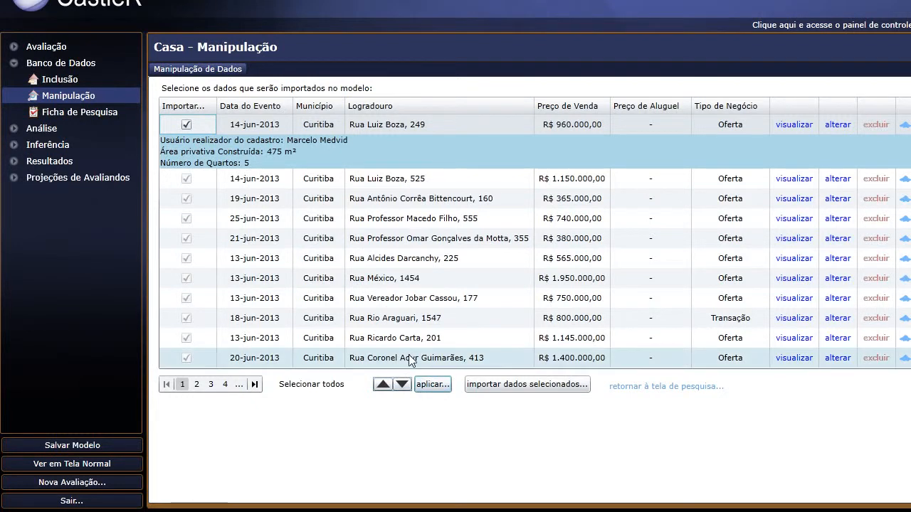
{"action": "left_click", "coordinate": [521, 389]}
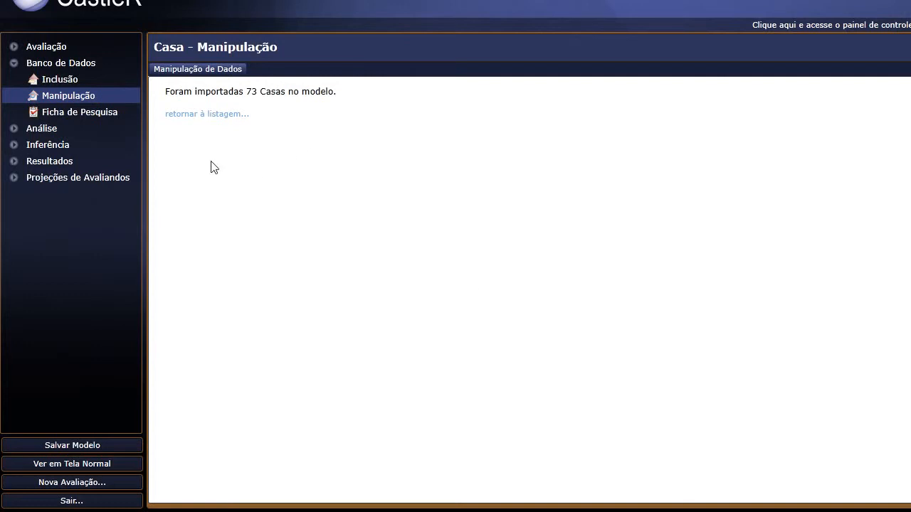
{"action": "scroll", "coordinate": [218, 164], "scroll_direction": "up", "scroll_amount": 1}
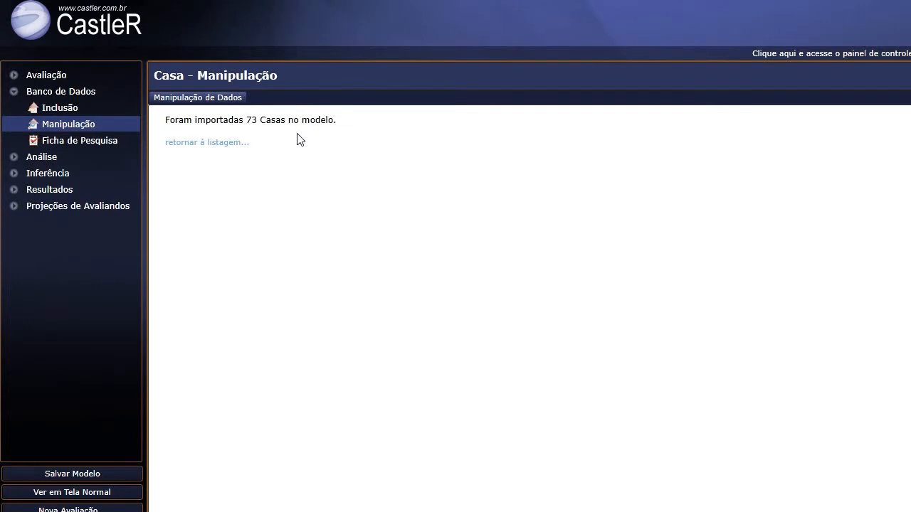
{"action": "scroll", "coordinate": [142, 128], "scroll_direction": "up", "scroll_amount": 1}
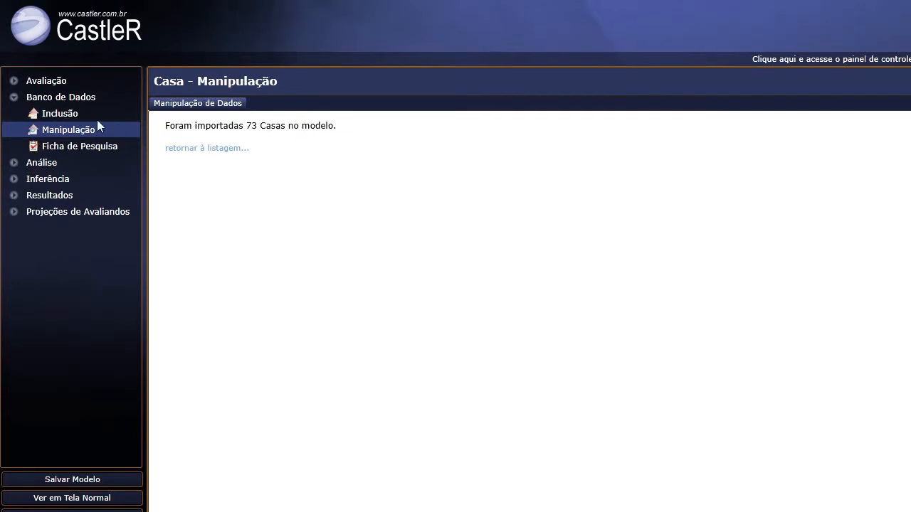
Open the evaluation's data listing and examine the price, business type, finish standard and private area columns of the imported houses
{"action": "left_click", "coordinate": [15, 99]}
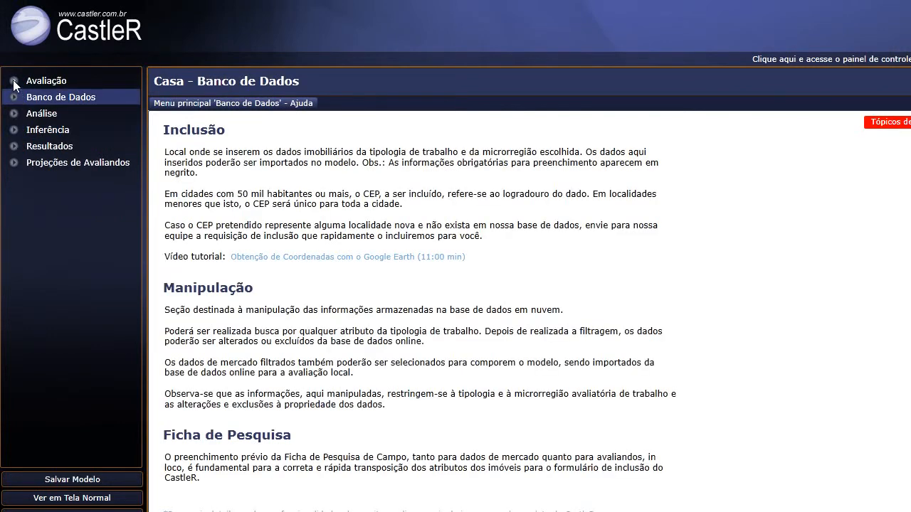
{"action": "left_click", "coordinate": [13, 82]}
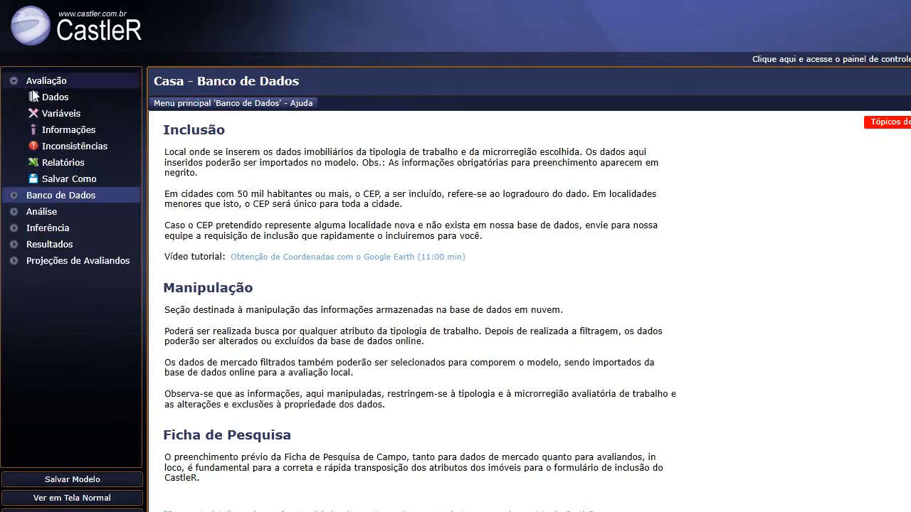
{"action": "left_click", "coordinate": [44, 96]}
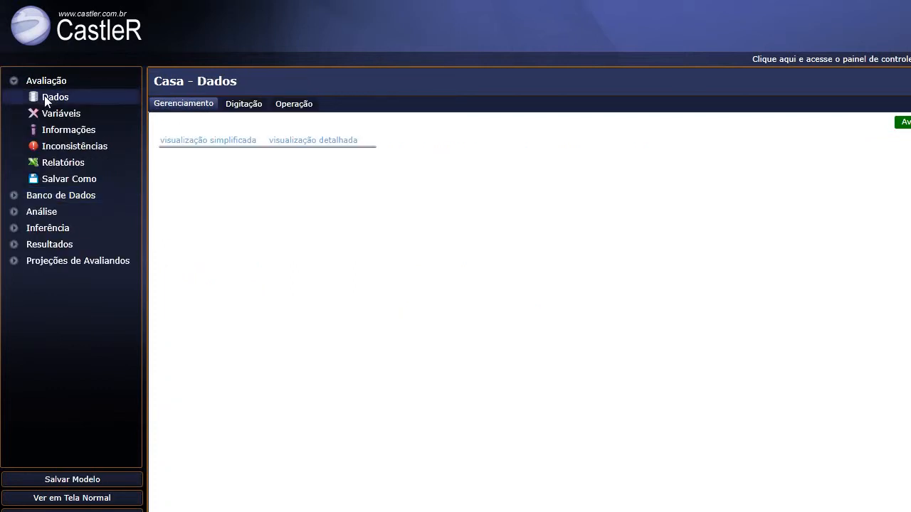
{"action": "scroll", "coordinate": [514, 388], "scroll_direction": "down", "scroll_amount": 2}
{"action": "left_click_drag", "start_coordinate": [484, 495], "coordinate": [569, 497]}
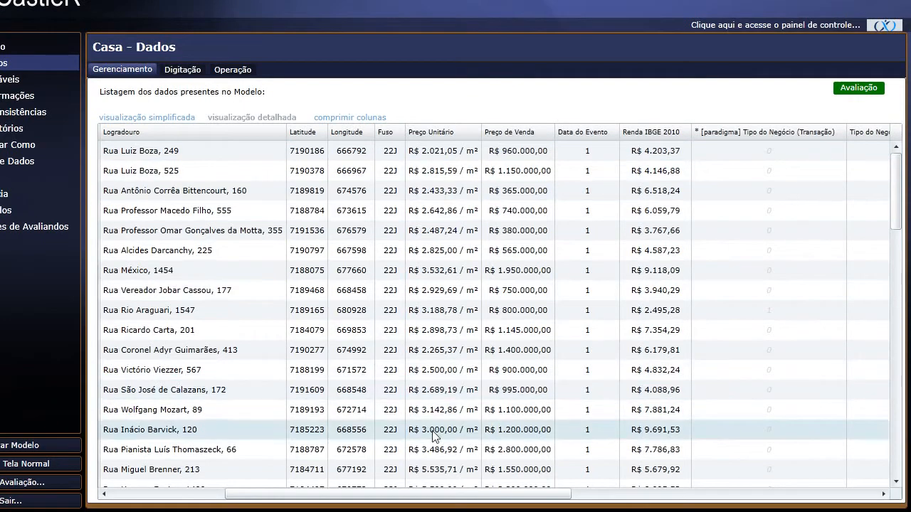
{"action": "left_click_drag", "start_coordinate": [484, 497], "coordinate": [795, 504]}
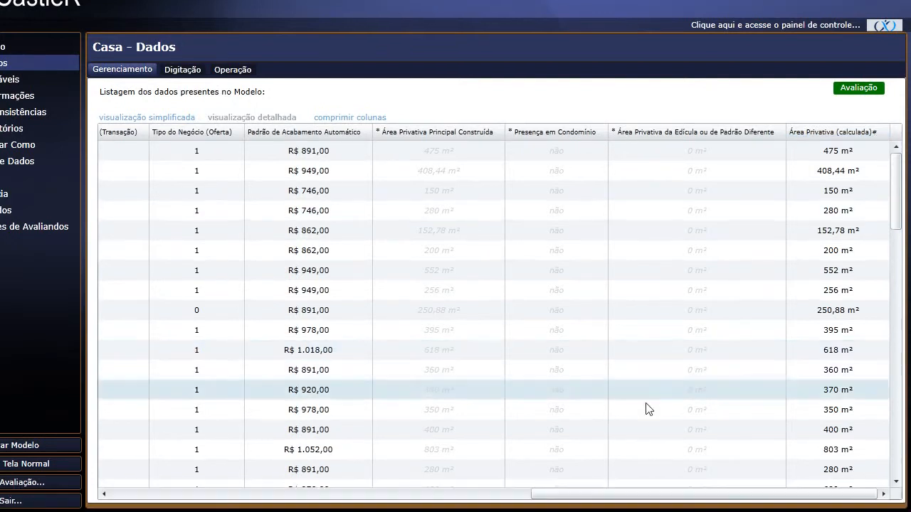
{"action": "left_click_drag", "start_coordinate": [631, 496], "coordinate": [129, 509]}
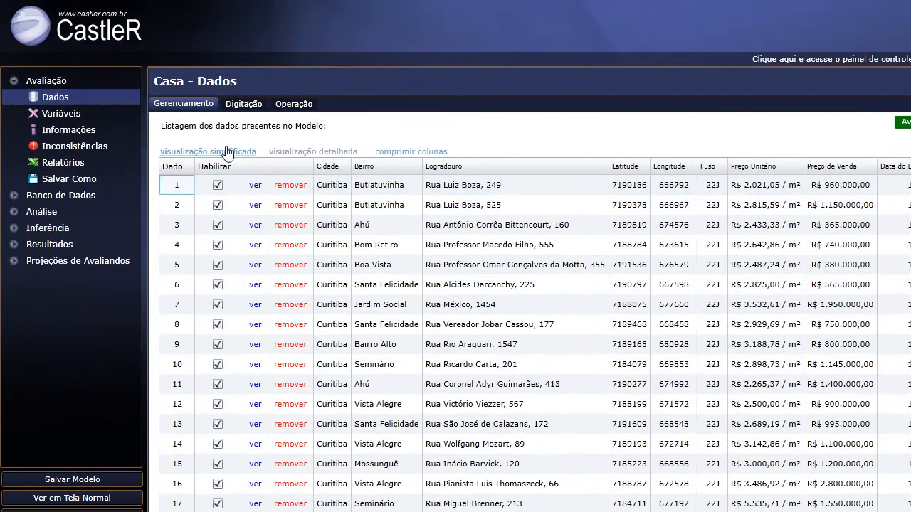
In the dependent variable's settings, choose Área Privativa Principal Construída as the divisor for the unit price
{"action": "left_click", "coordinate": [62, 115]}
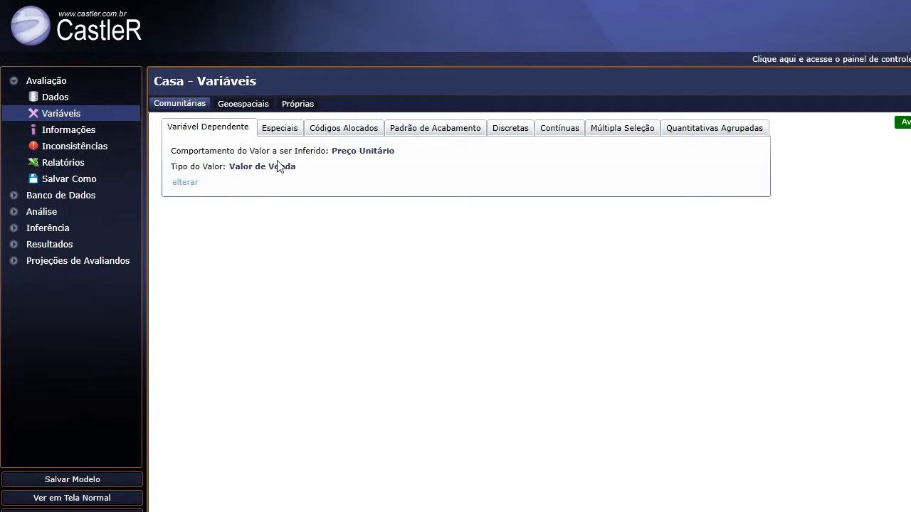
{"action": "left_click", "coordinate": [178, 184]}
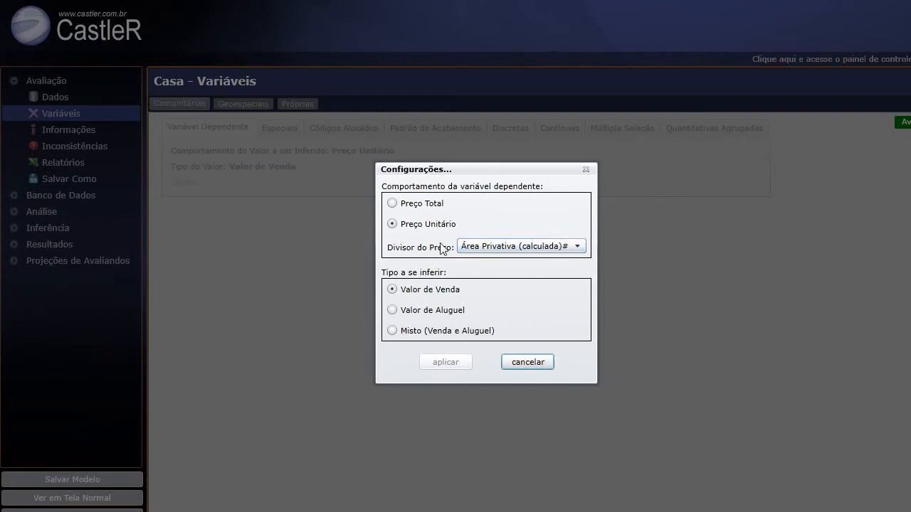
{"action": "left_click", "coordinate": [579, 248]}
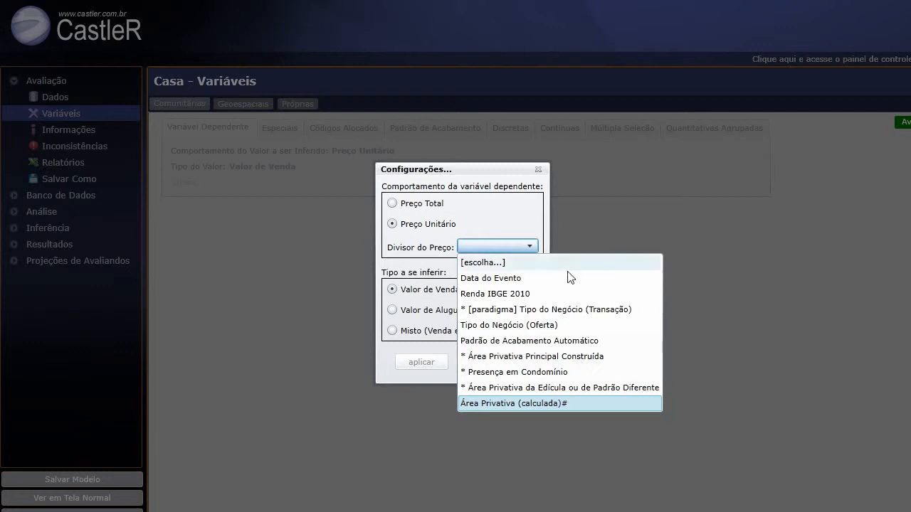
{"action": "scroll", "coordinate": [606, 370], "scroll_direction": "down", "scroll_amount": 1}
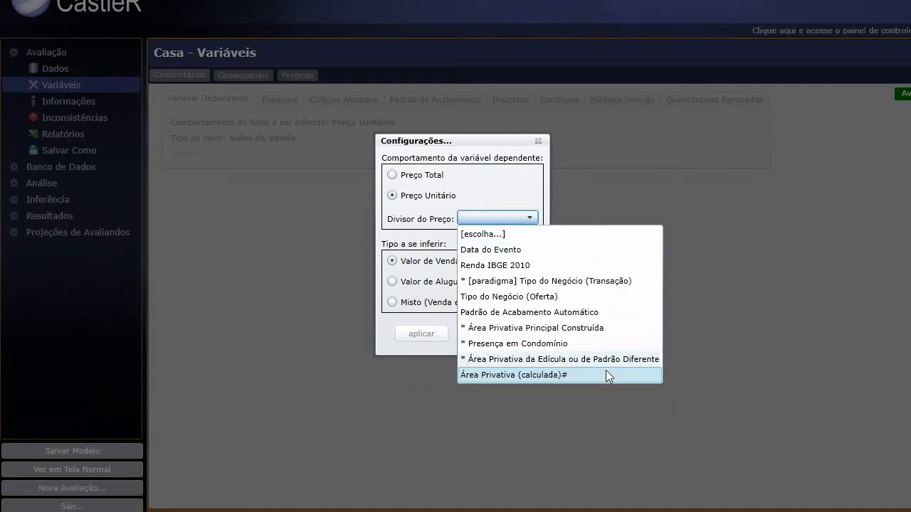
{"action": "left_click", "coordinate": [524, 328]}
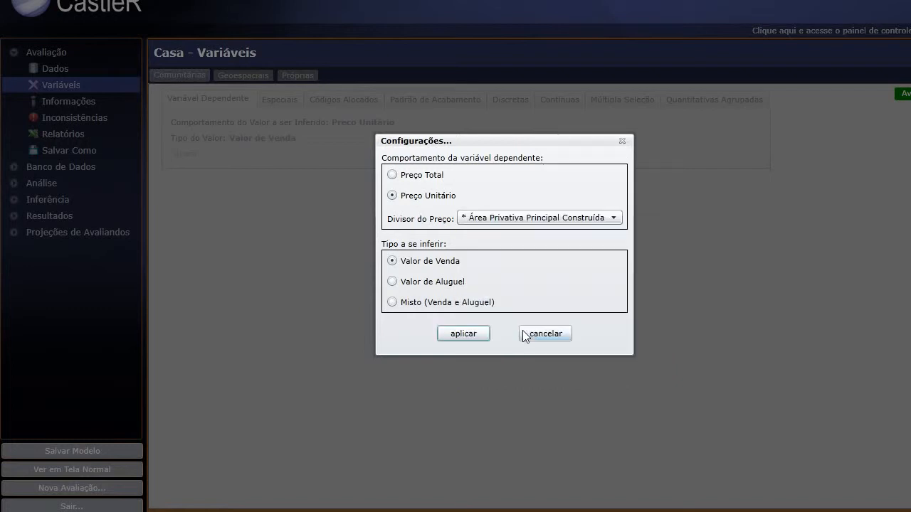
{"action": "left_click", "coordinate": [548, 219]}
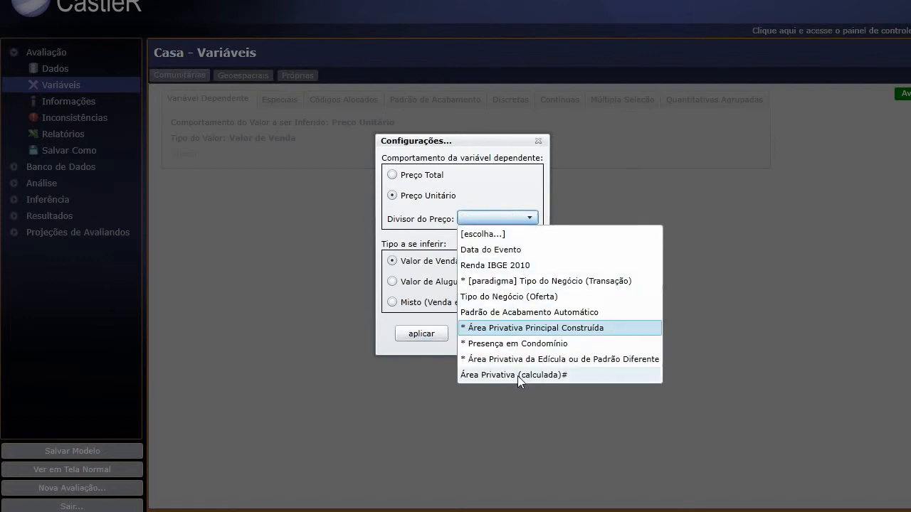
{"action": "left_click", "coordinate": [524, 329]}
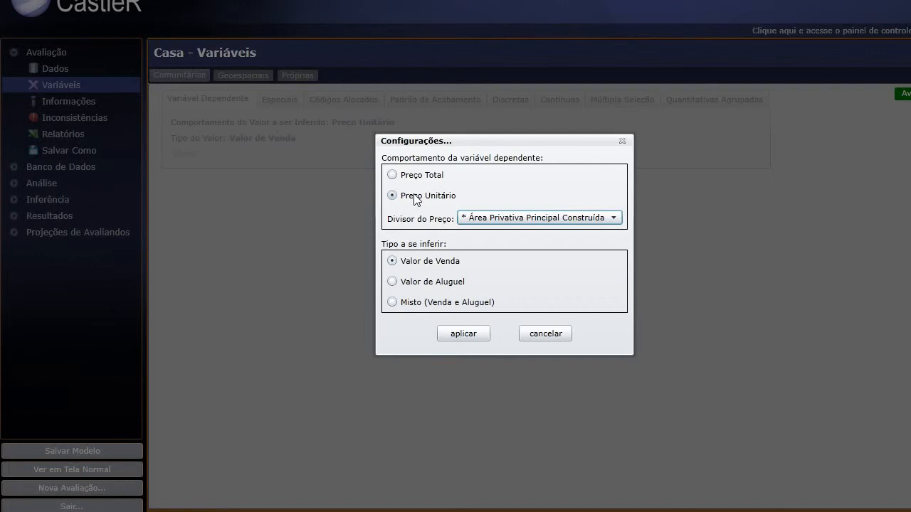
Set the dependent variable's behaviour to Preço Total, apply it and check the price columns in the data listing
{"action": "left_click", "coordinate": [454, 197]}
{"action": "left_click", "coordinate": [393, 175]}
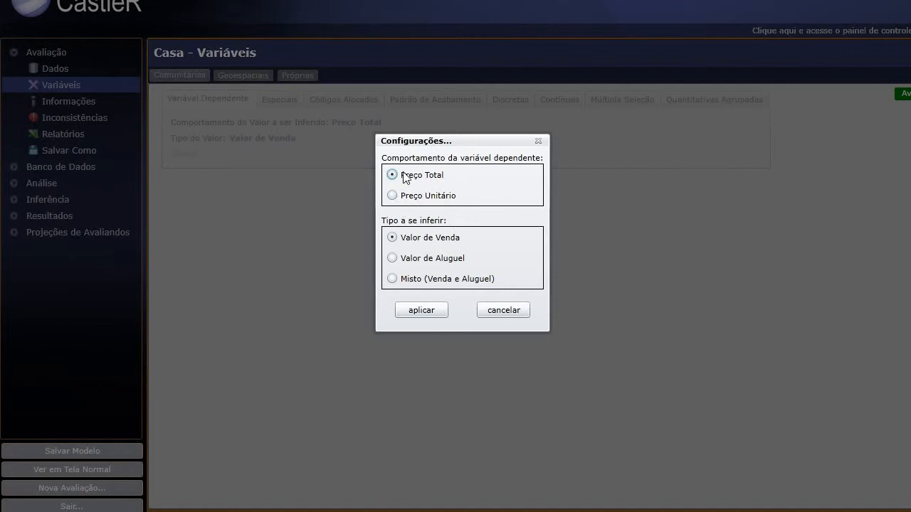
{"action": "left_click", "coordinate": [410, 312]}
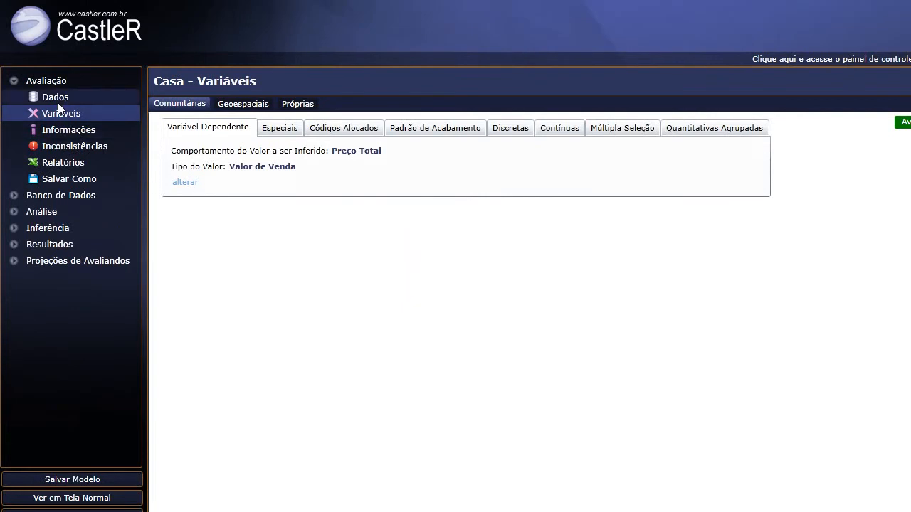
{"action": "left_click", "coordinate": [53, 95]}
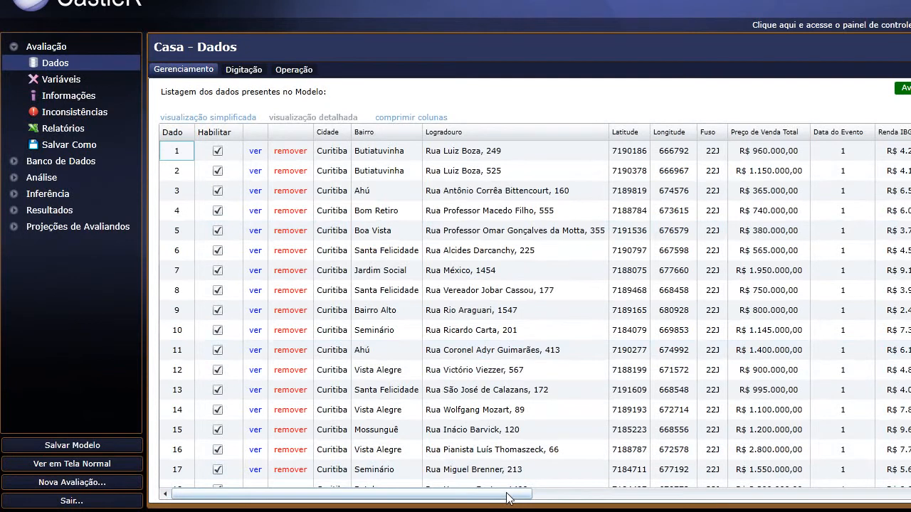
{"action": "left_click_drag", "start_coordinate": [527, 494], "coordinate": [651, 494]}
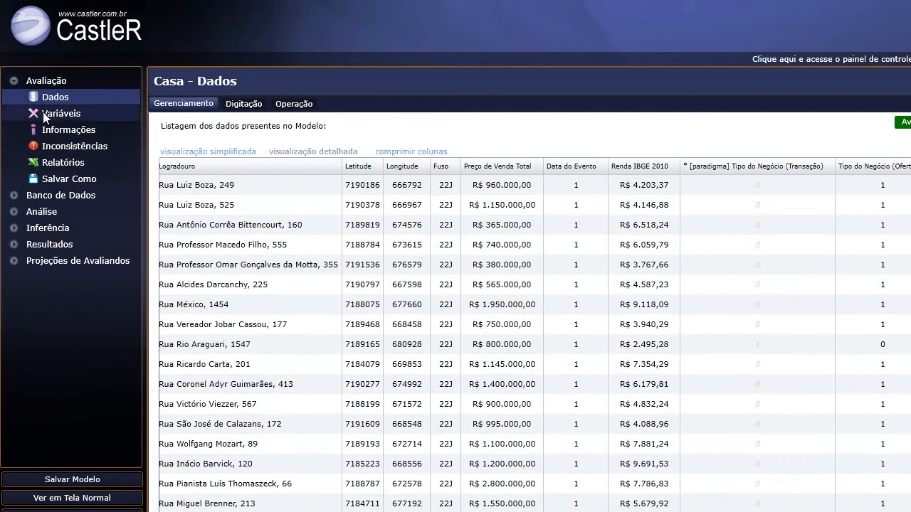
Set the dependent variable to Preço Unitário with divisor Área Privativa Principal Construída, apply it and review the columns in the data listing
{"action": "left_click", "coordinate": [43, 112]}
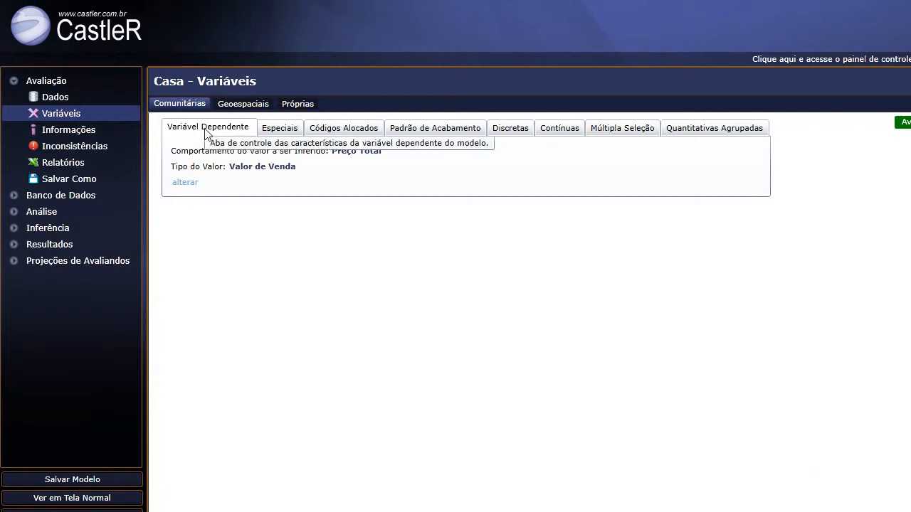
{"action": "left_click", "coordinate": [186, 187]}
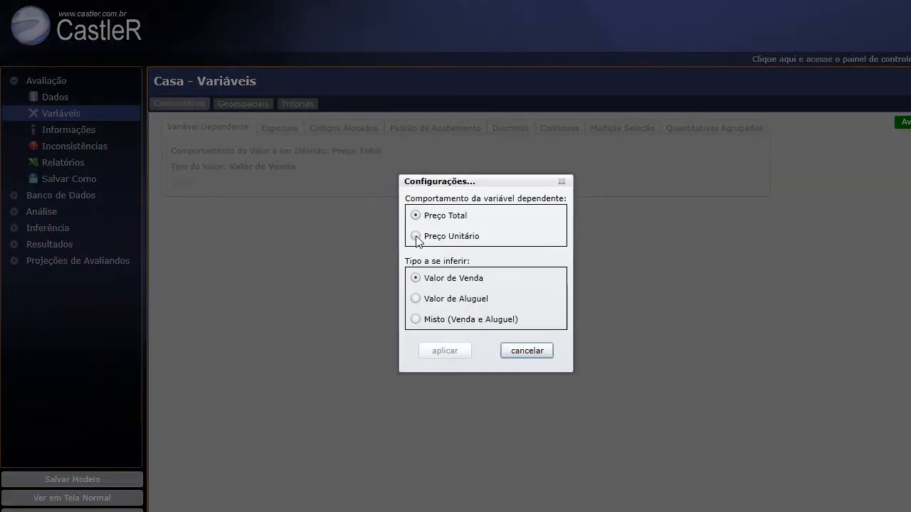
{"action": "left_click", "coordinate": [415, 236]}
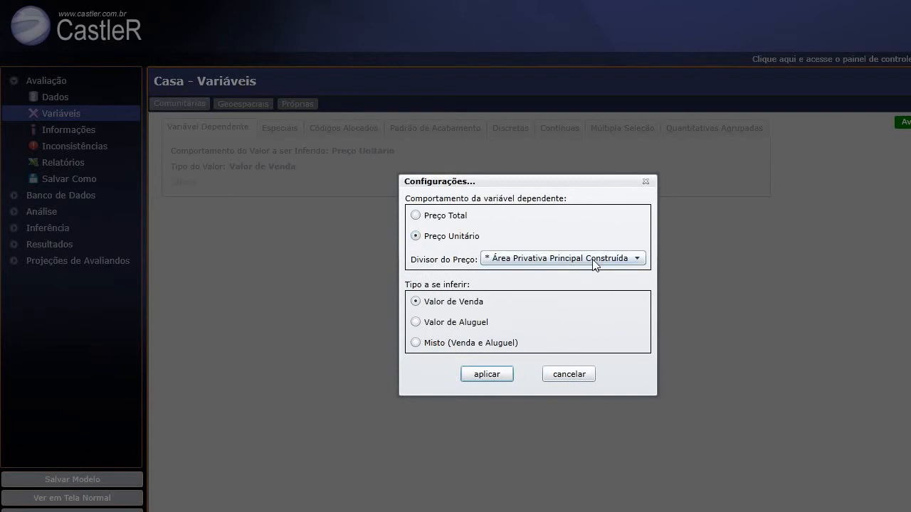
{"action": "left_click", "coordinate": [487, 374]}
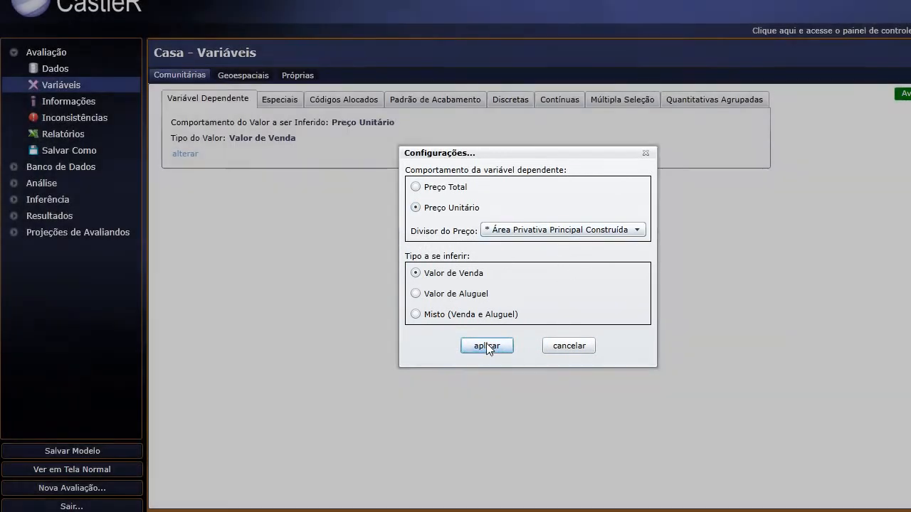
{"action": "left_click", "coordinate": [57, 71]}
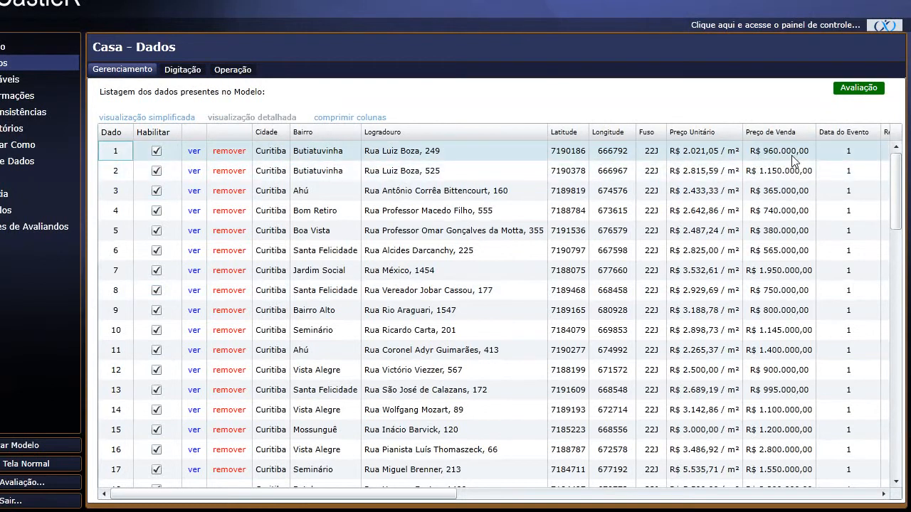
{"action": "left_click_drag", "start_coordinate": [445, 496], "coordinate": [814, 491]}
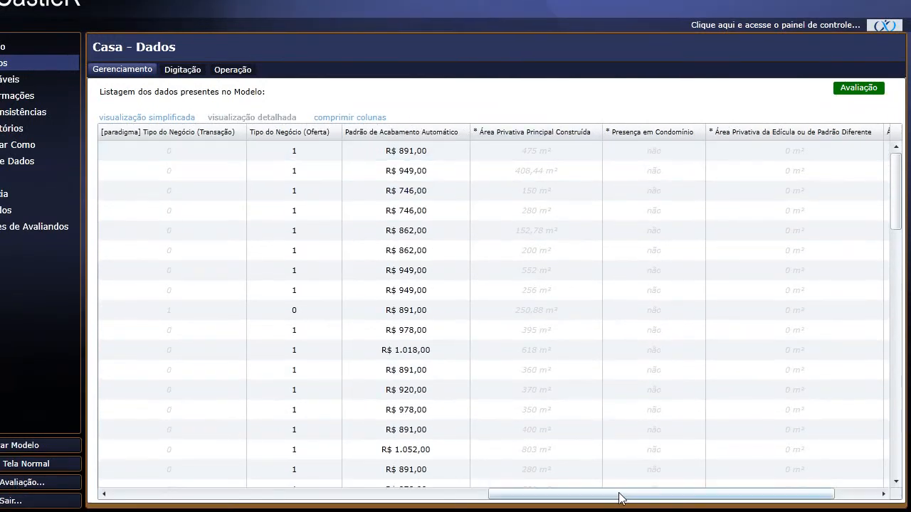
{"action": "left_click_drag", "start_coordinate": [620, 494], "coordinate": [235, 496]}
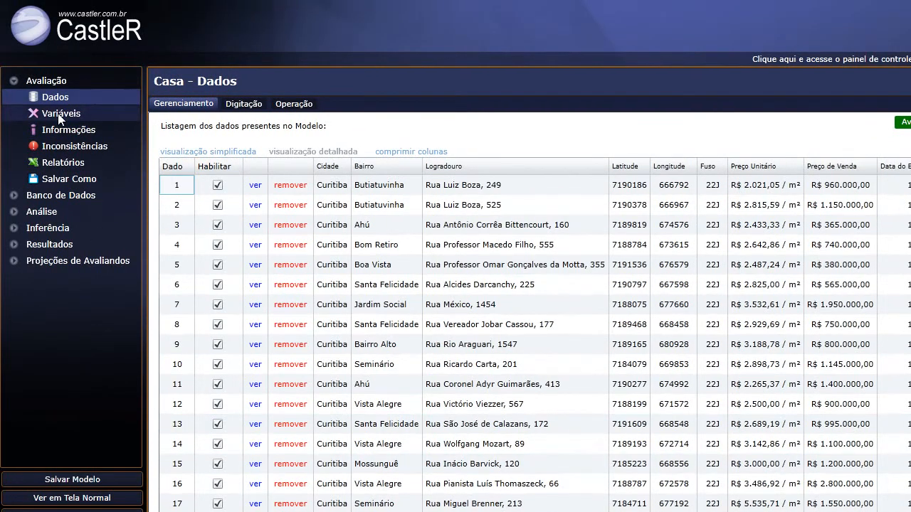
Change the value type to Valor de Aluguel, accept excluding the data without rental prices and check the data listing
{"action": "left_click", "coordinate": [60, 118]}
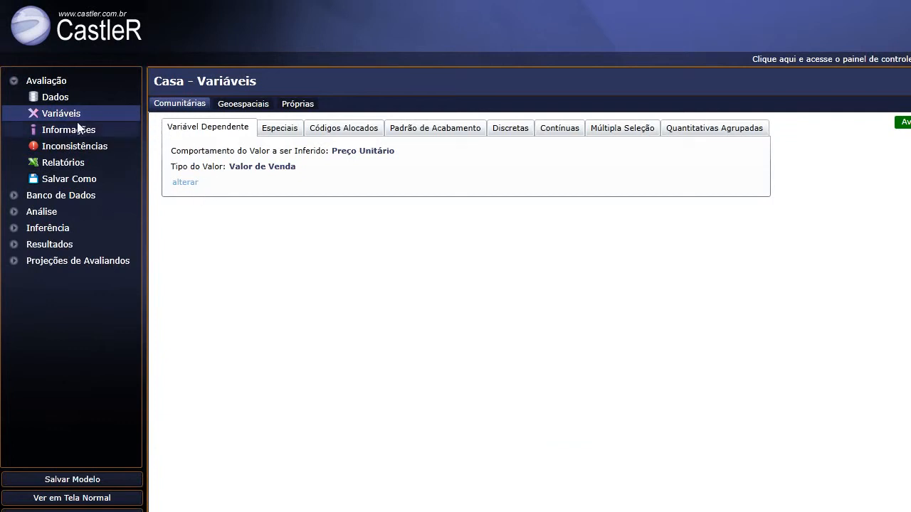
{"action": "left_click", "coordinate": [185, 182]}
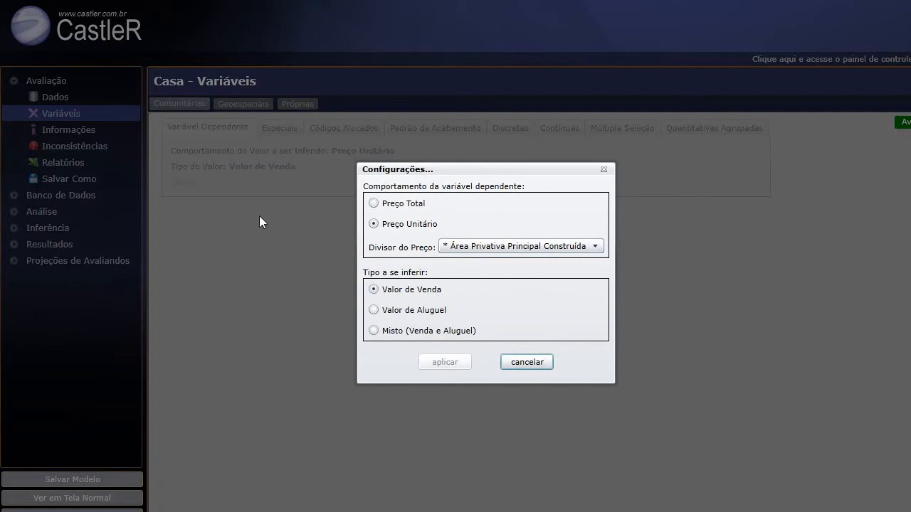
{"action": "left_click", "coordinate": [373, 311]}
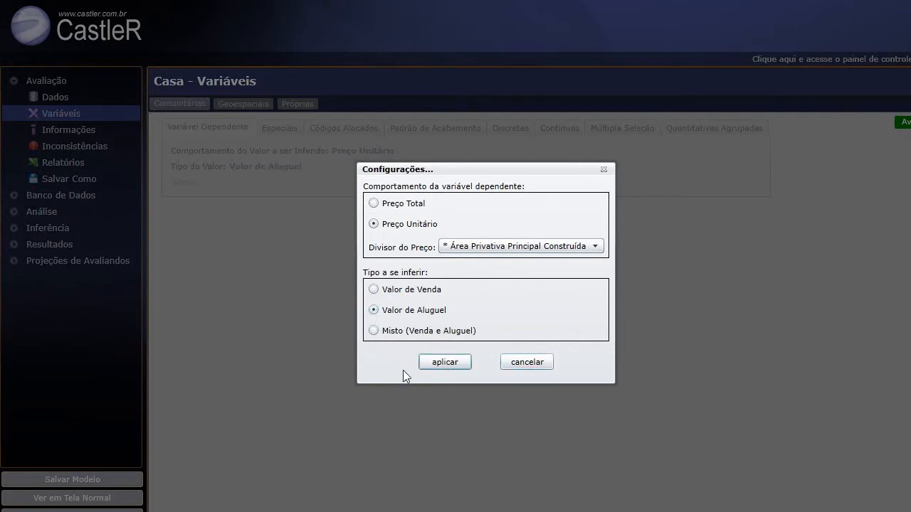
{"action": "left_click", "coordinate": [461, 336]}
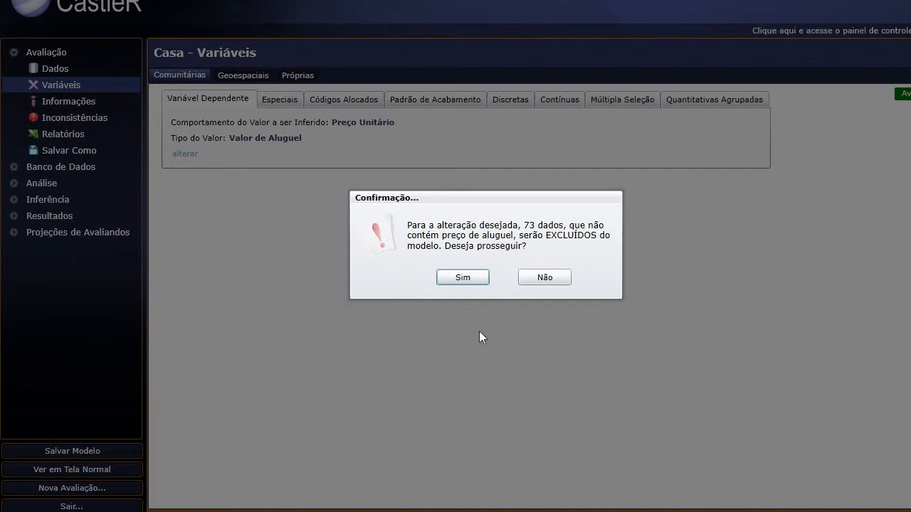
{"action": "left_click", "coordinate": [463, 278]}
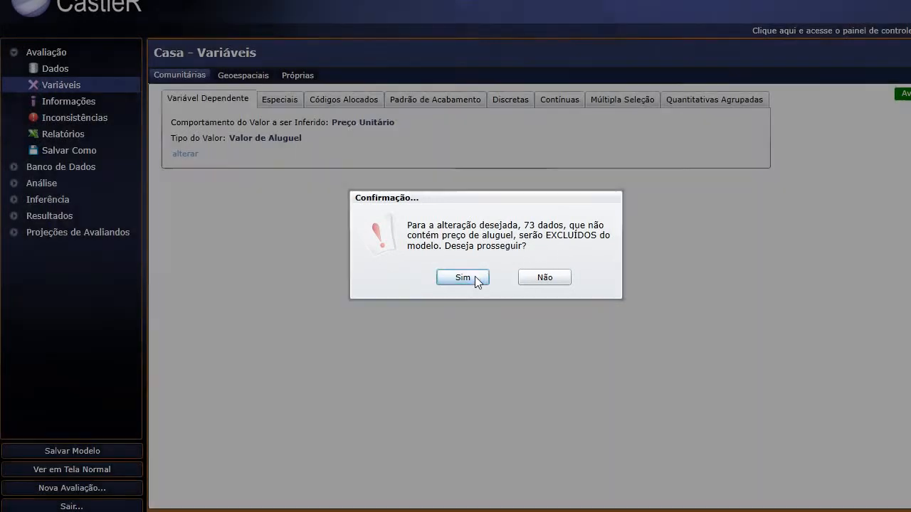
{"action": "left_click", "coordinate": [65, 95]}
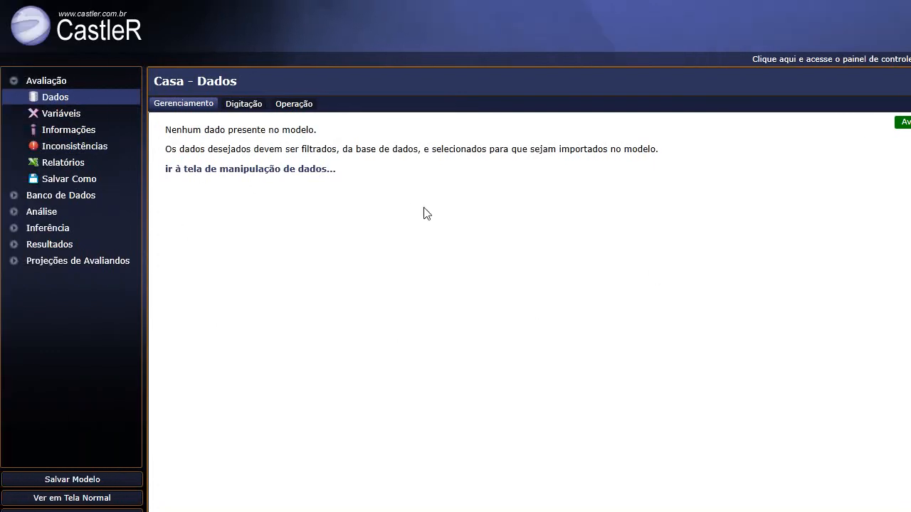
Set the dependent variable's value type back to Valor de Venda and apply the settings
{"action": "left_click", "coordinate": [47, 115]}
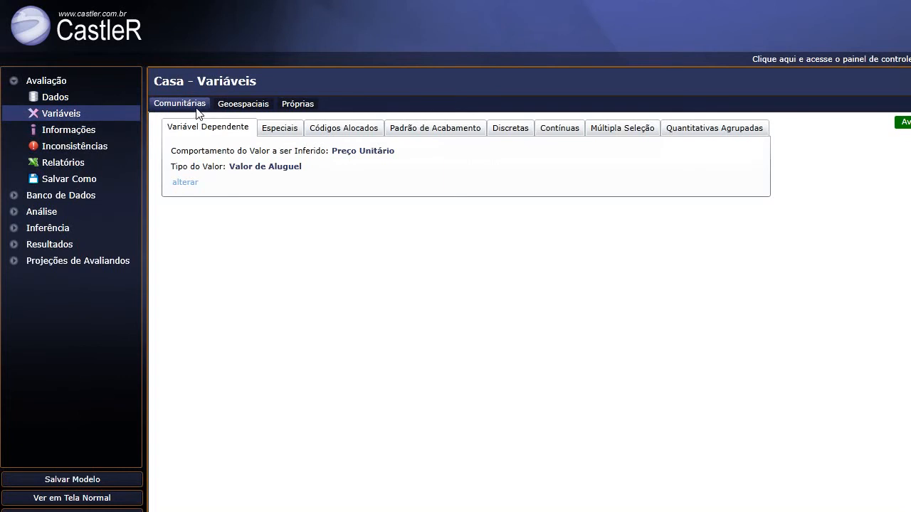
{"action": "left_click", "coordinate": [189, 183]}
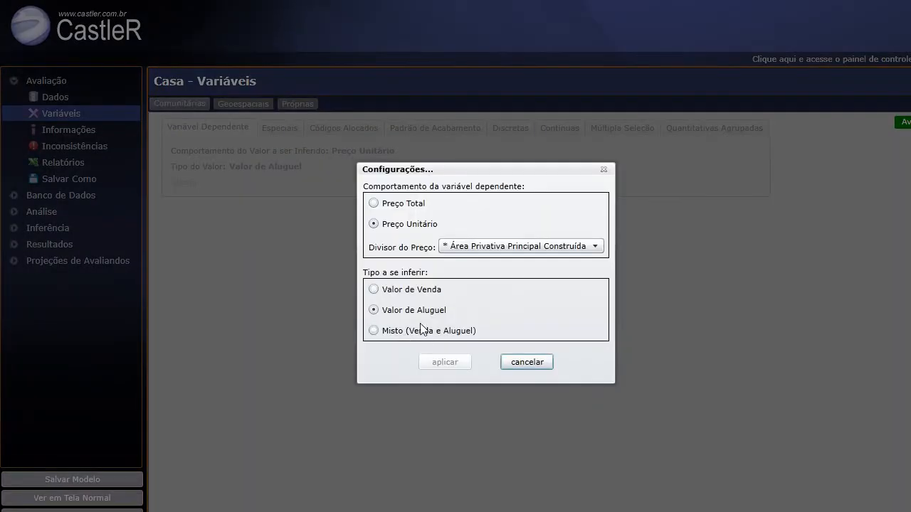
{"action": "left_click", "coordinate": [373, 290]}
{"action": "left_click", "coordinate": [453, 366]}
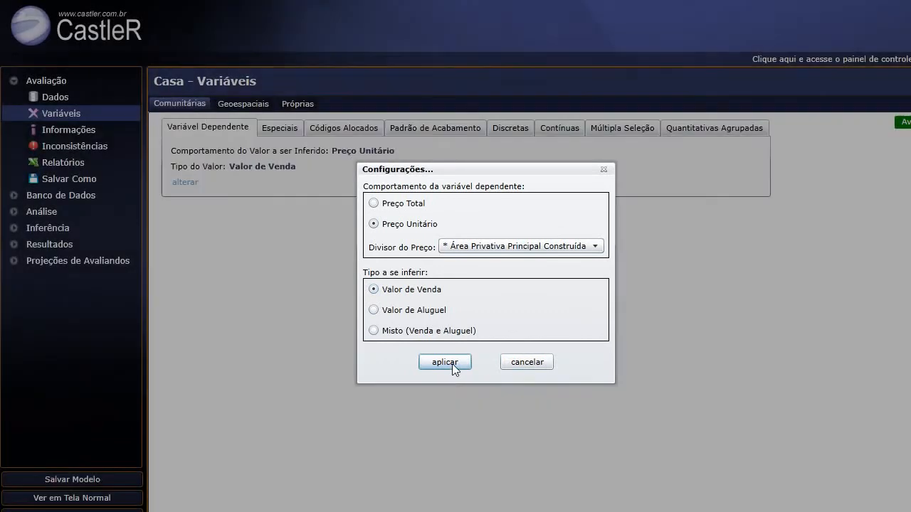
From the model's empty data listing, go to data manipulation and search for houses in Paraná, municipality of Curitiba
{"action": "left_click", "coordinate": [62, 101]}
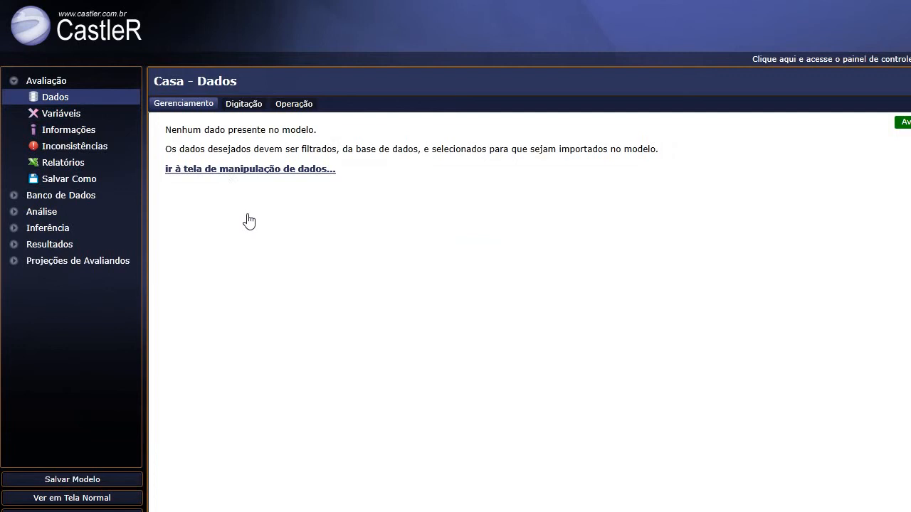
{"action": "left_click", "coordinate": [399, 255]}
{"action": "left_click", "coordinate": [373, 289]}
{"action": "left_click", "coordinate": [373, 278]}
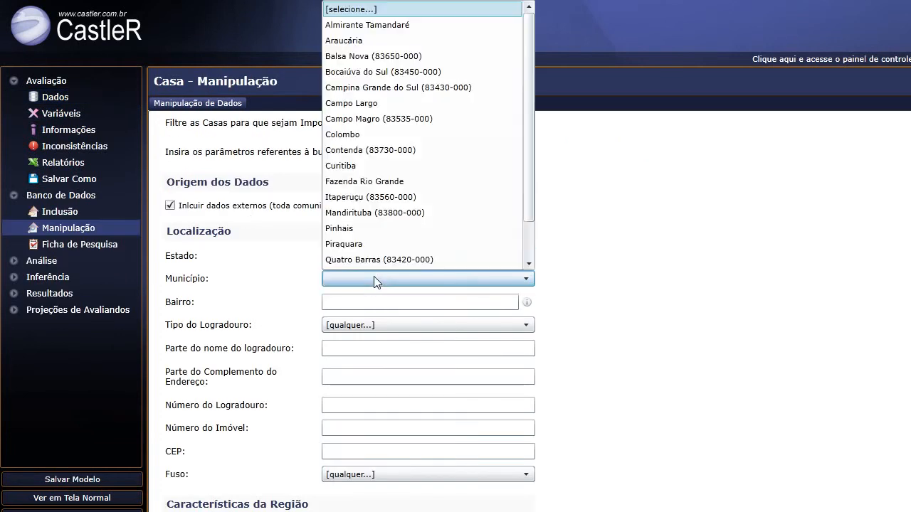
{"action": "left_click", "coordinate": [351, 170]}
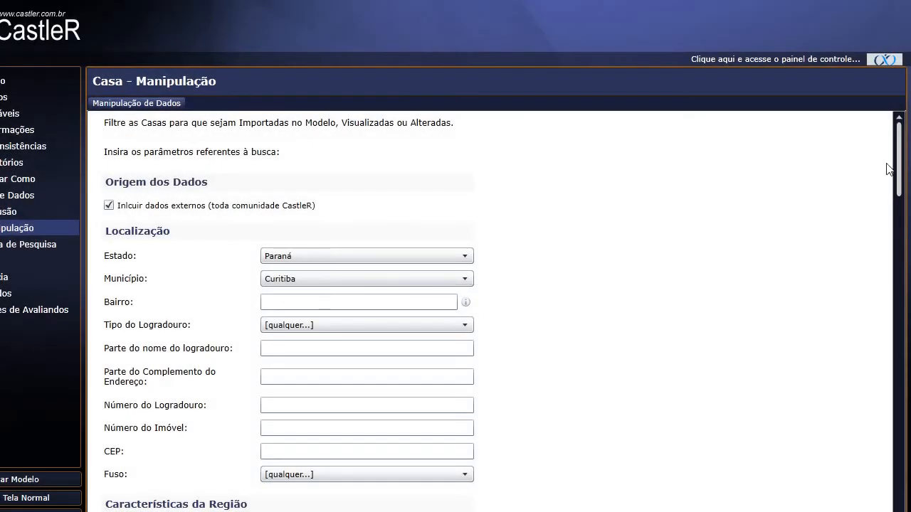
{"action": "left_click_drag", "start_coordinate": [900, 154], "coordinate": [908, 500]}
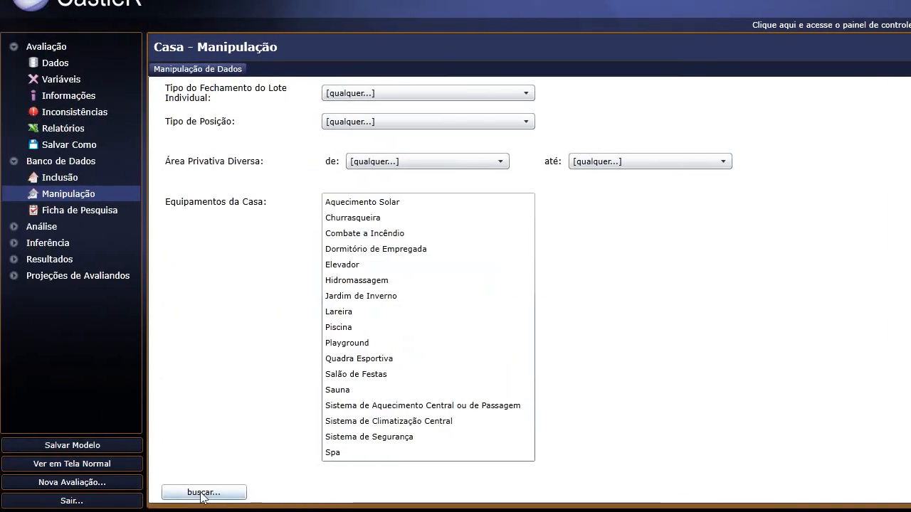
{"action": "left_click", "coordinate": [203, 493]}
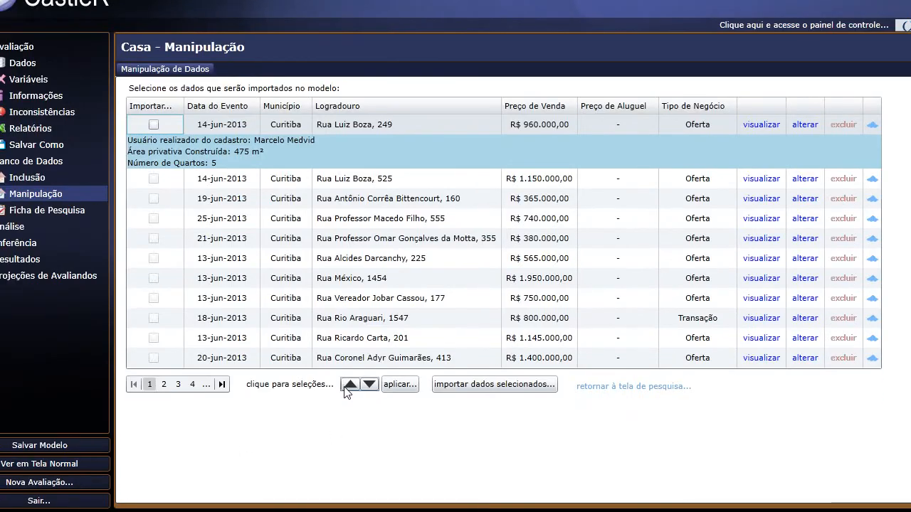
Select all the houses found, import them into the model and check them in the data listing
{"action": "left_click", "coordinate": [346, 386]}
{"action": "left_click", "coordinate": [346, 386]}
{"action": "left_click", "coordinate": [346, 385]}
{"action": "left_click", "coordinate": [346, 385]}
{"action": "left_click", "coordinate": [390, 385]}
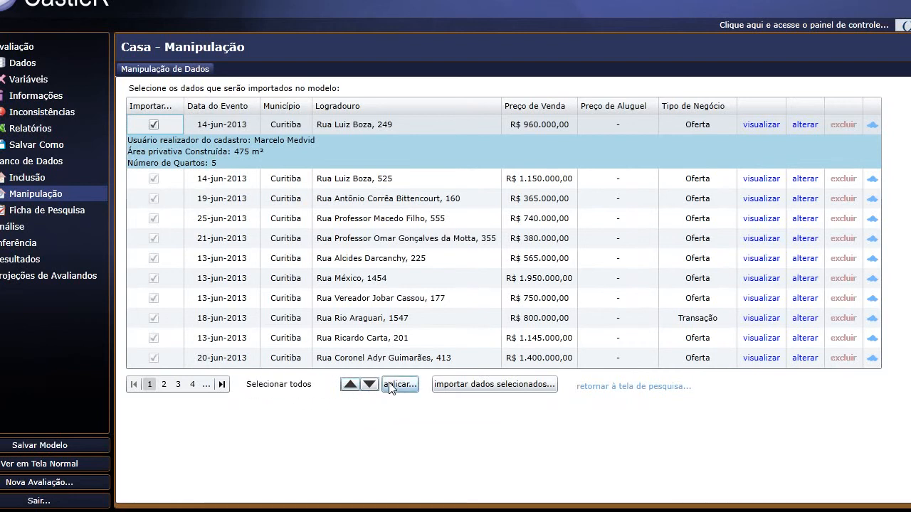
{"action": "left_click", "coordinate": [464, 385]}
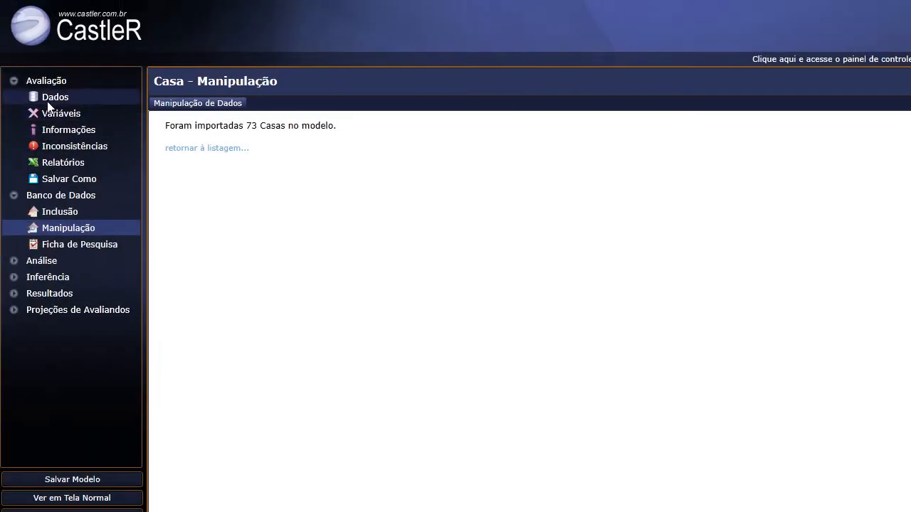
{"action": "left_click", "coordinate": [48, 99]}
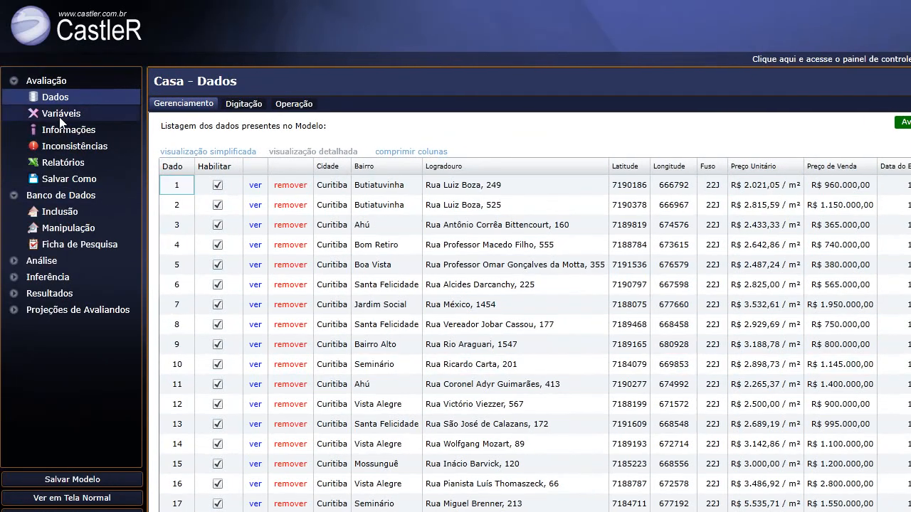
Open the dependent variable's settings from the model's community variables
{"action": "left_click", "coordinate": [62, 120]}
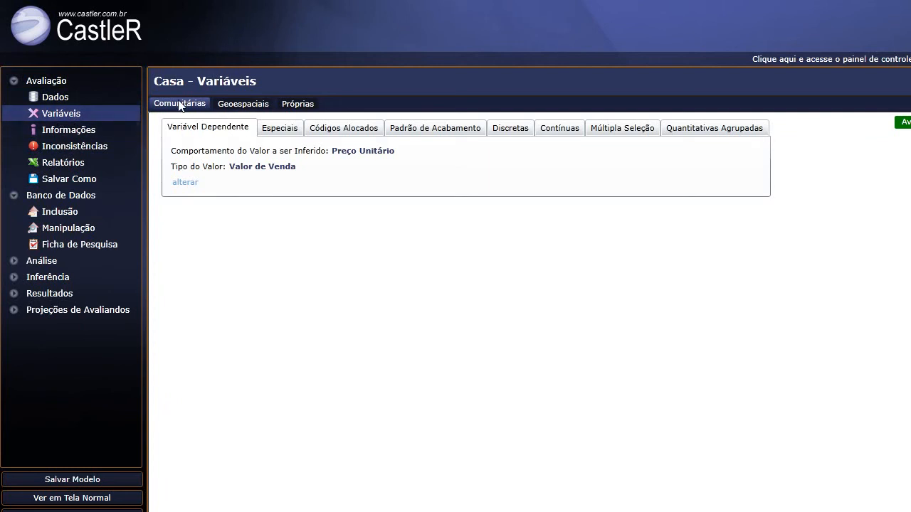
{"action": "left_click", "coordinate": [185, 183]}
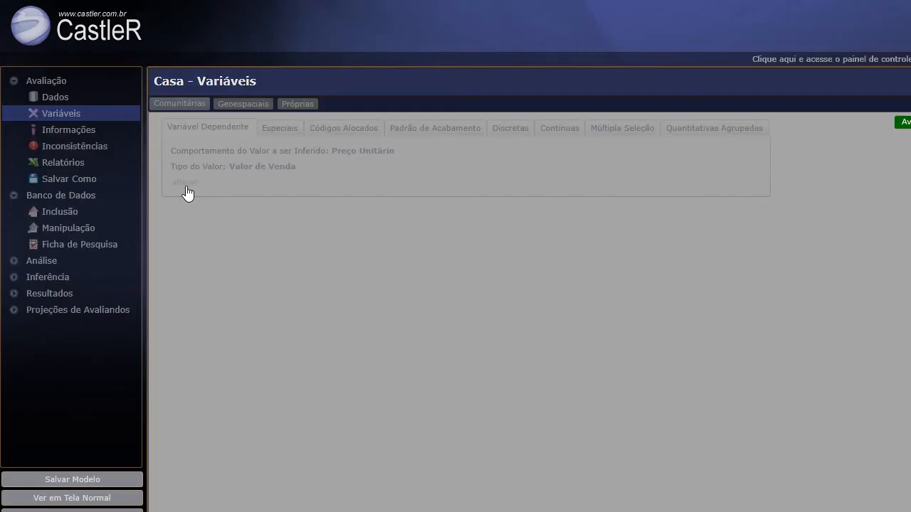